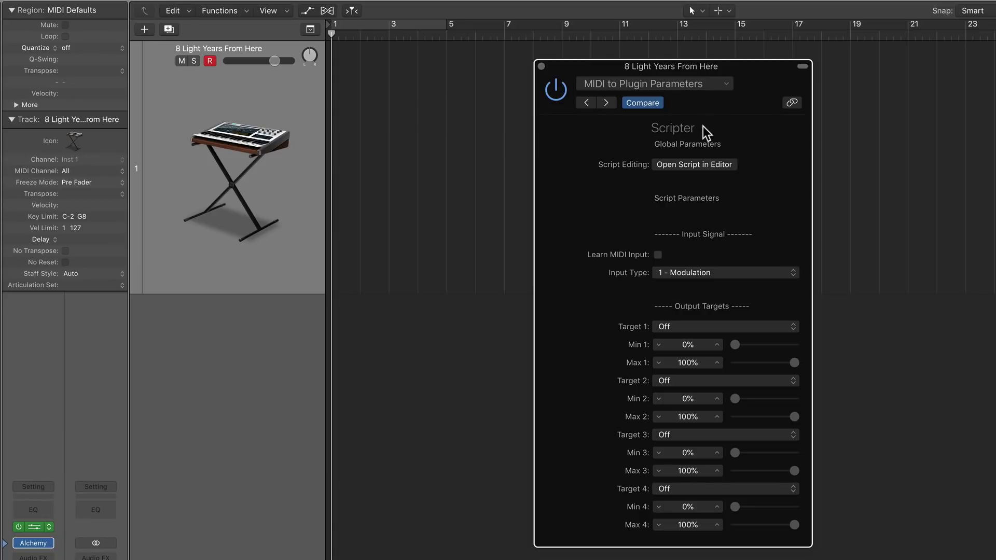
- Reload the MIDI to Plugin Parameters preset and view its code, showing TOTAL_TARGETS = 4
left_click(712, 85)
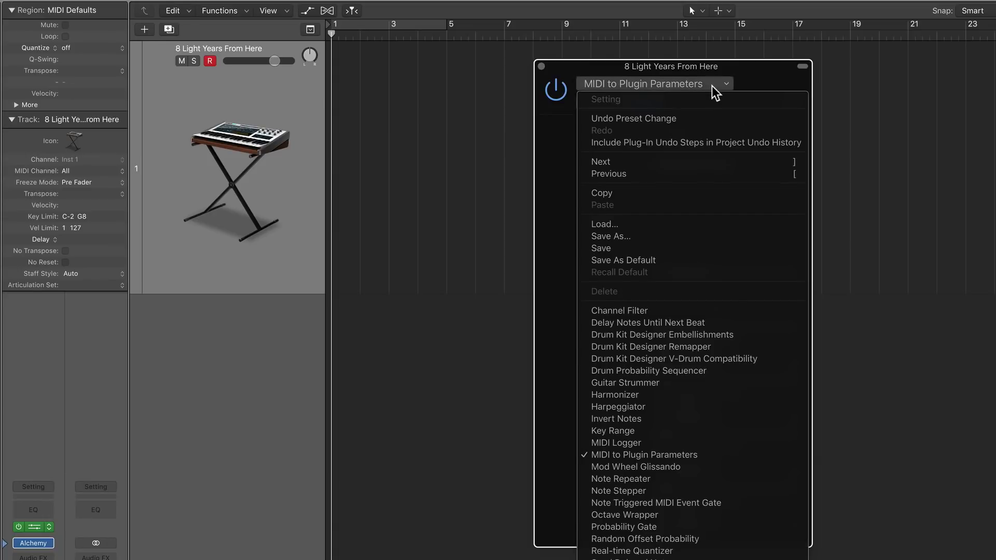
left_click(719, 454)
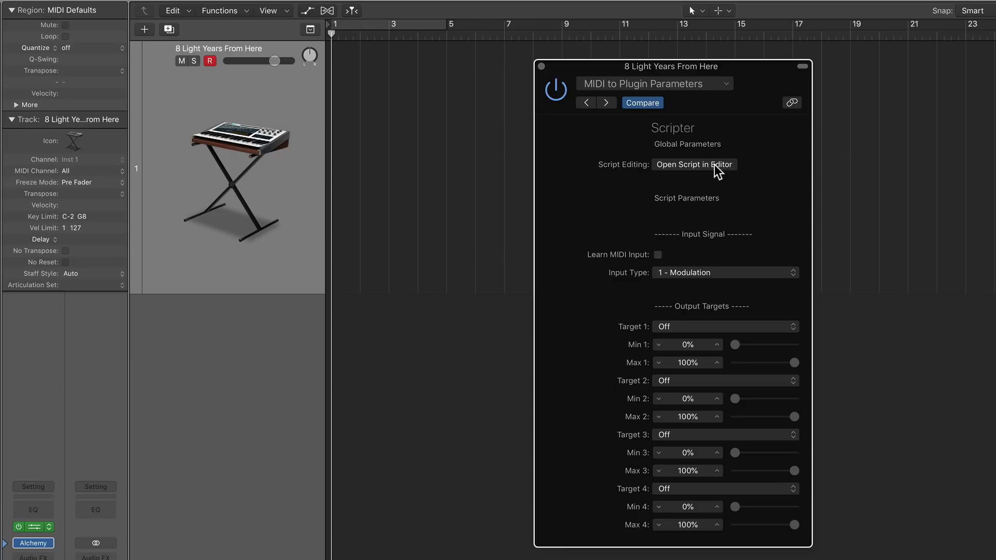
left_click(680, 166)
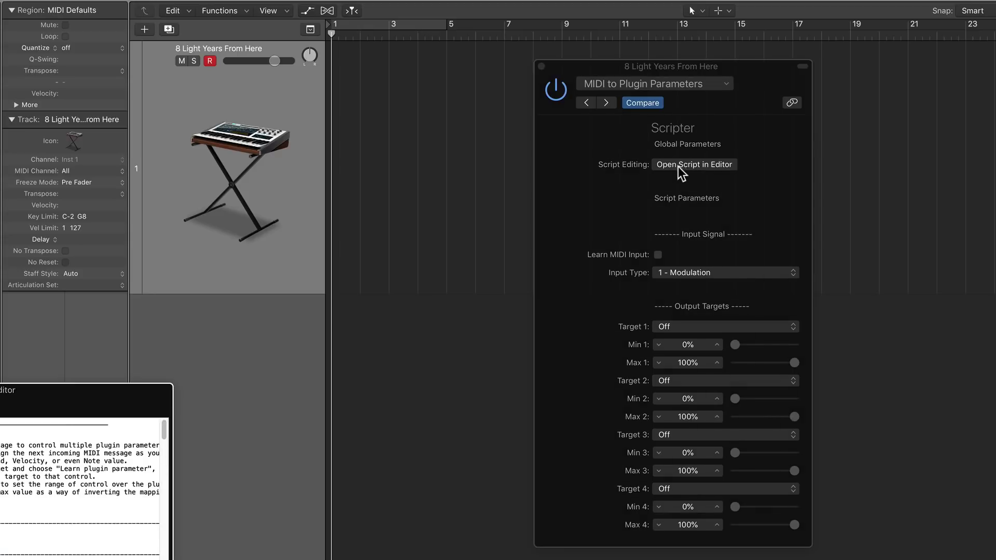
left_click_drag(456, 144, 429, 141)
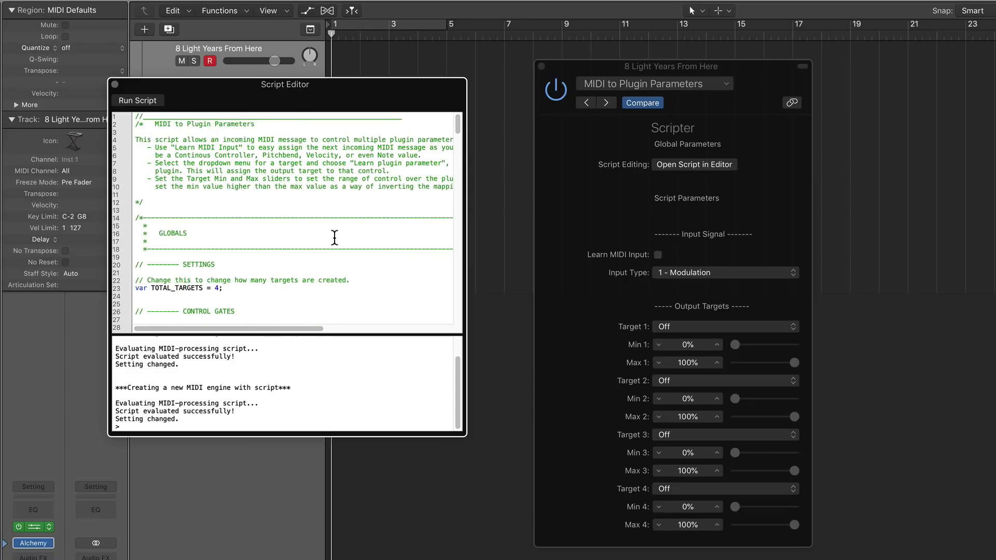
- Close the Script Editor and reload MIDI to Plugin Parameters, with all four targets Off
left_click(116, 84)
left_click(711, 84)
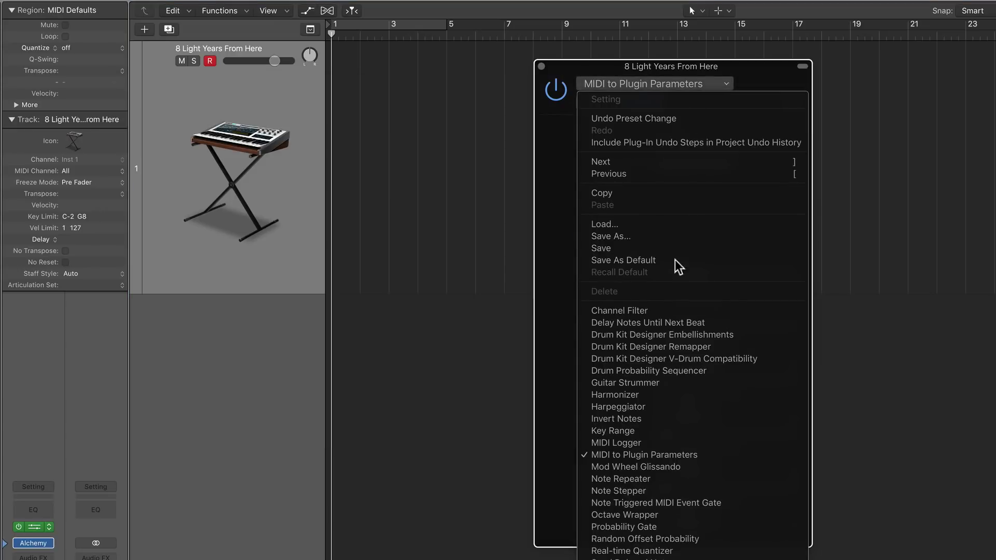
left_click(722, 455)
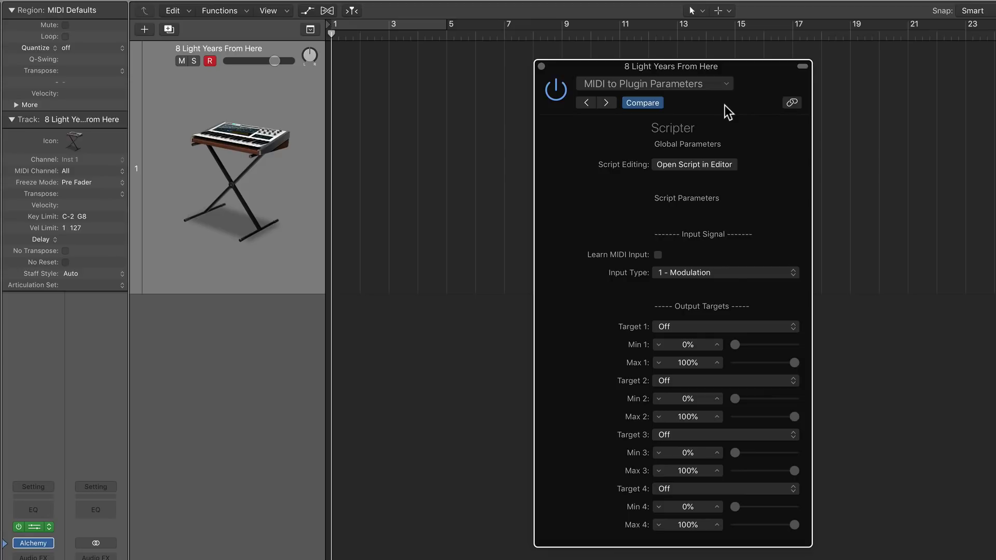
left_click(677, 273)
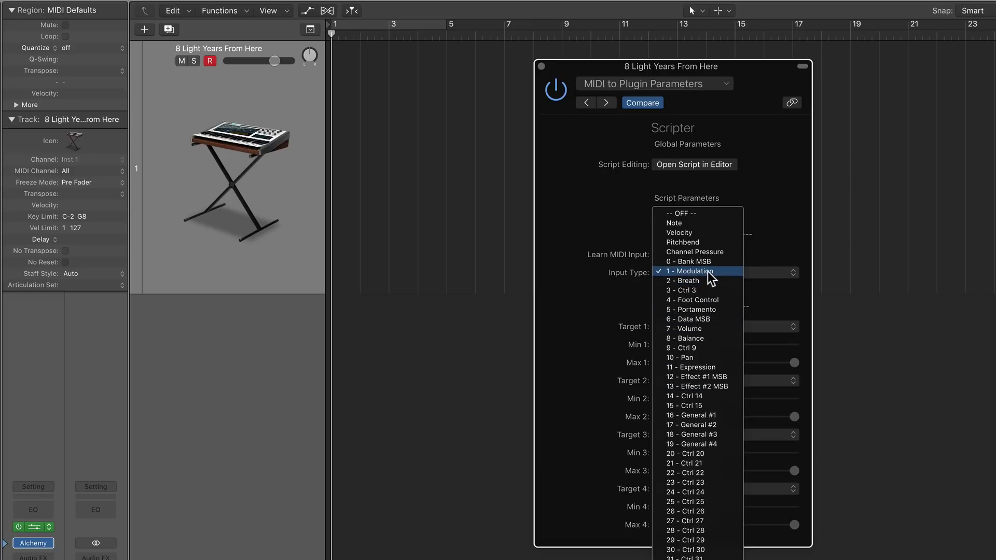
left_click(619, 220)
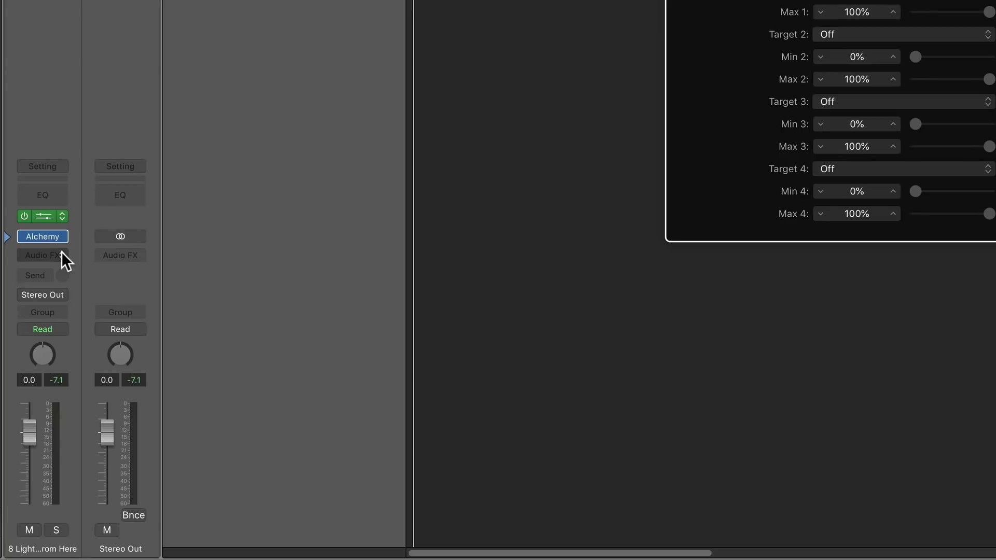
- Insert a stereo ChromaVerb after Alchemy and set its room type to Synth Hall
left_click(49, 557)
mouse_move(99, 484)
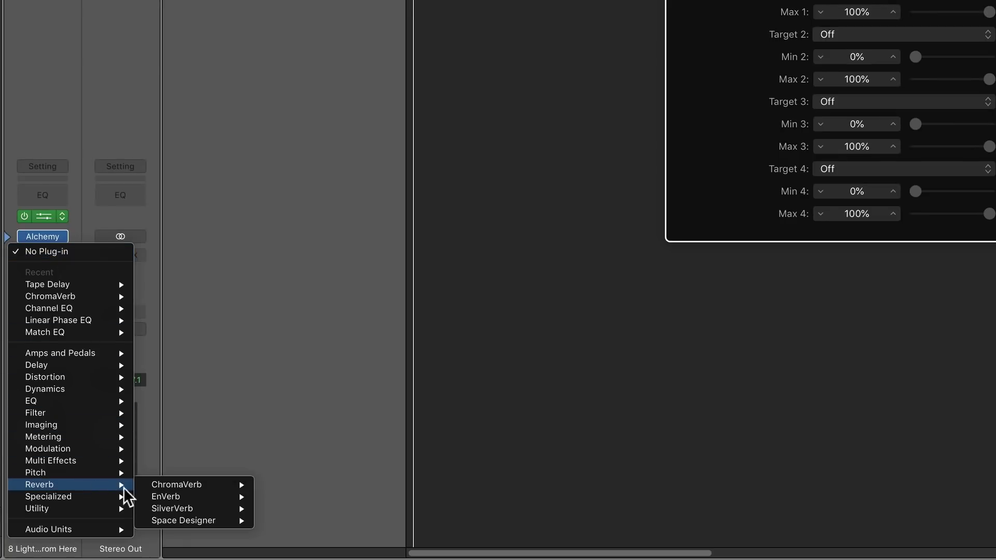
mouse_move(234, 490)
left_click(275, 485)
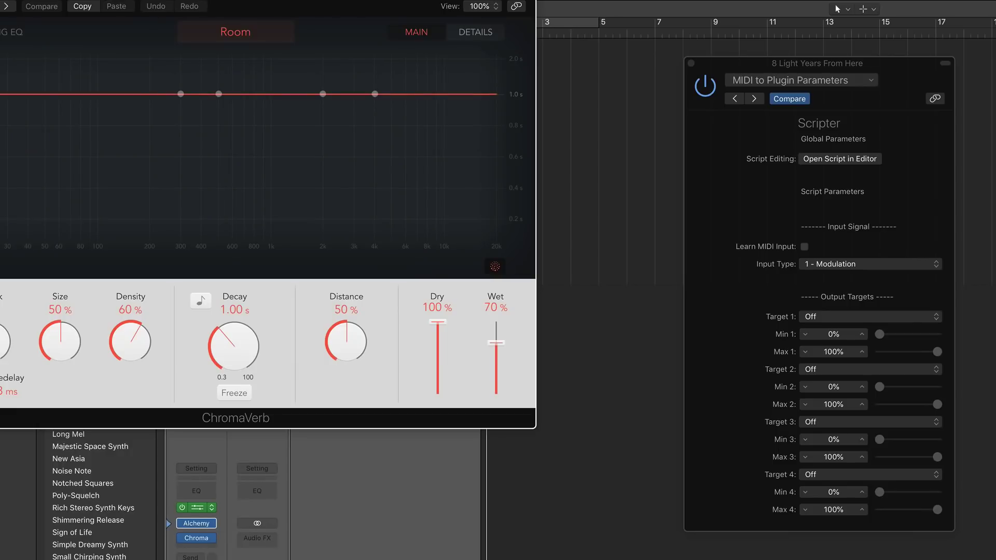
left_click_drag(314, 1, 413, 35)
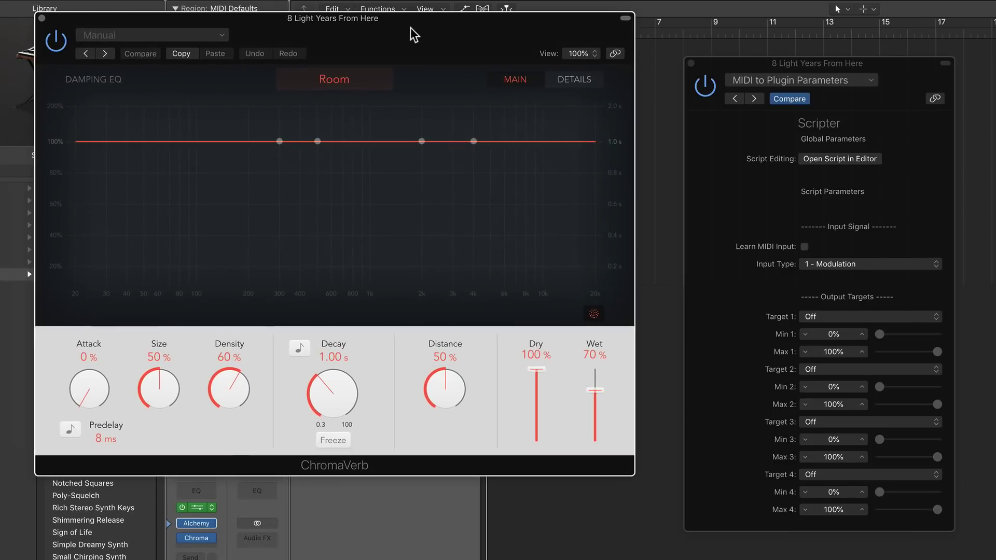
left_click(324, 82)
left_click(439, 138)
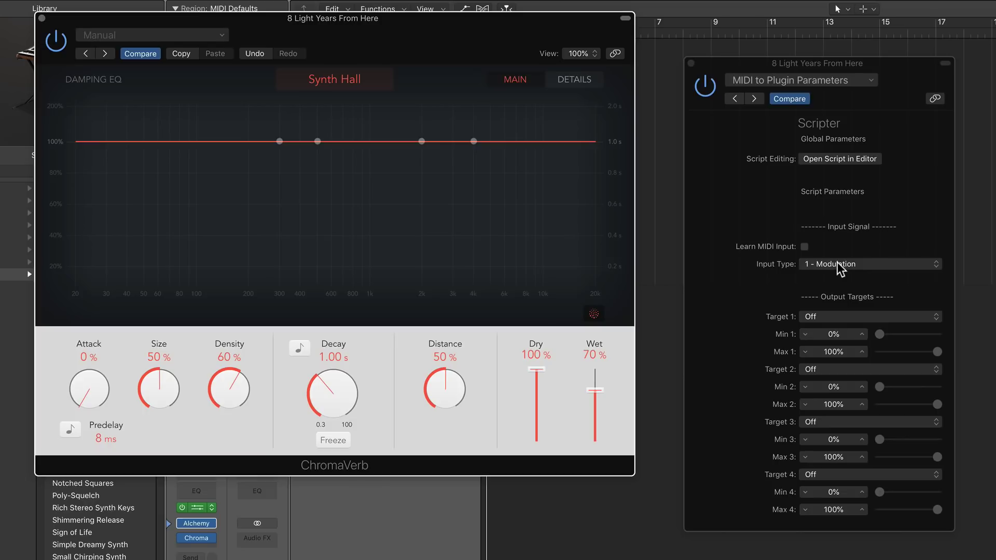
- Make Scripter's Target 1 learn ChromaVerb's Decay Time
left_click(823, 316)
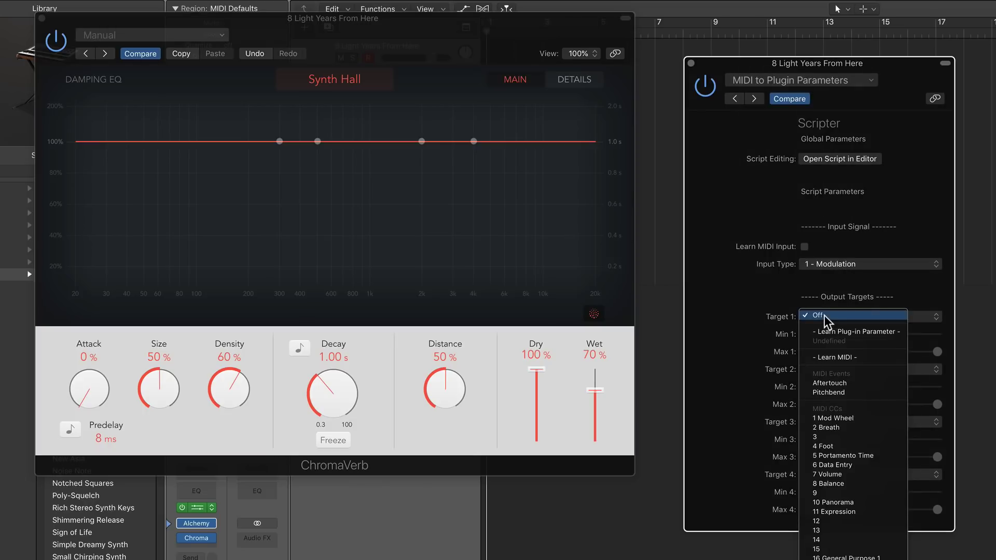
left_click(872, 333)
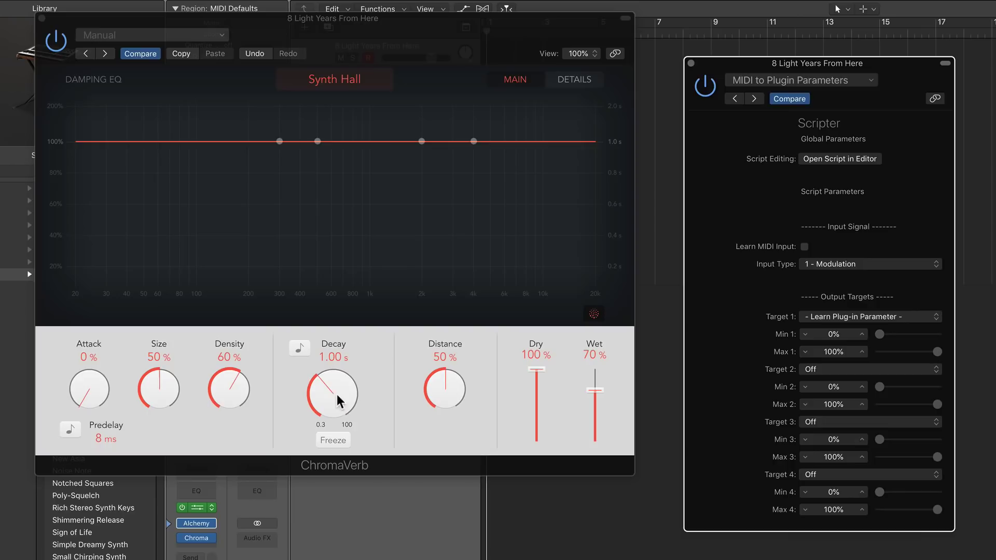
left_click_drag(334, 400, 334, 384)
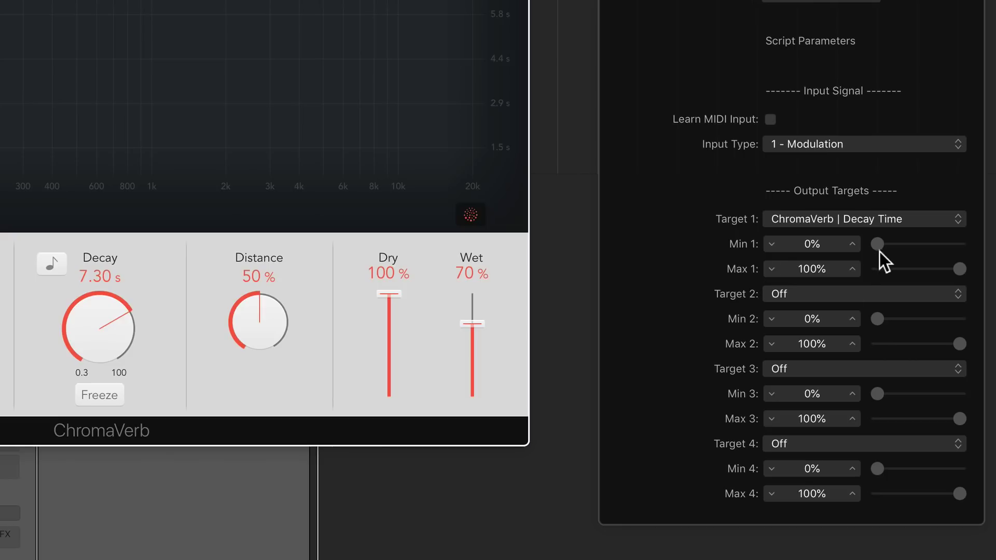
- Try several Min 1 and Max 1 ranges, including inverted ones, ending at Min 23% and Max 69%
left_click_drag(881, 244, 913, 244)
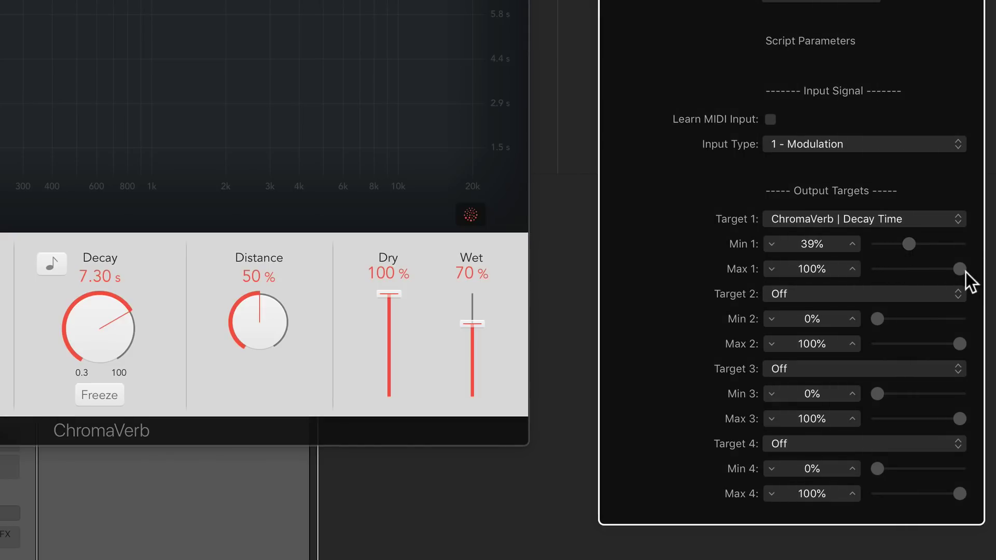
left_click_drag(961, 270, 932, 273)
left_click_drag(930, 270, 948, 269)
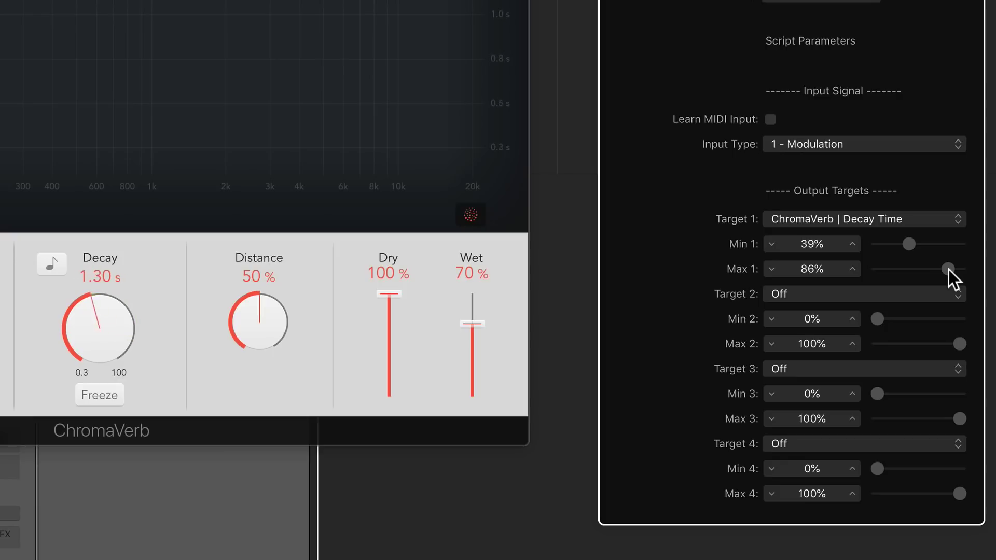
left_click_drag(948, 269, 903, 265)
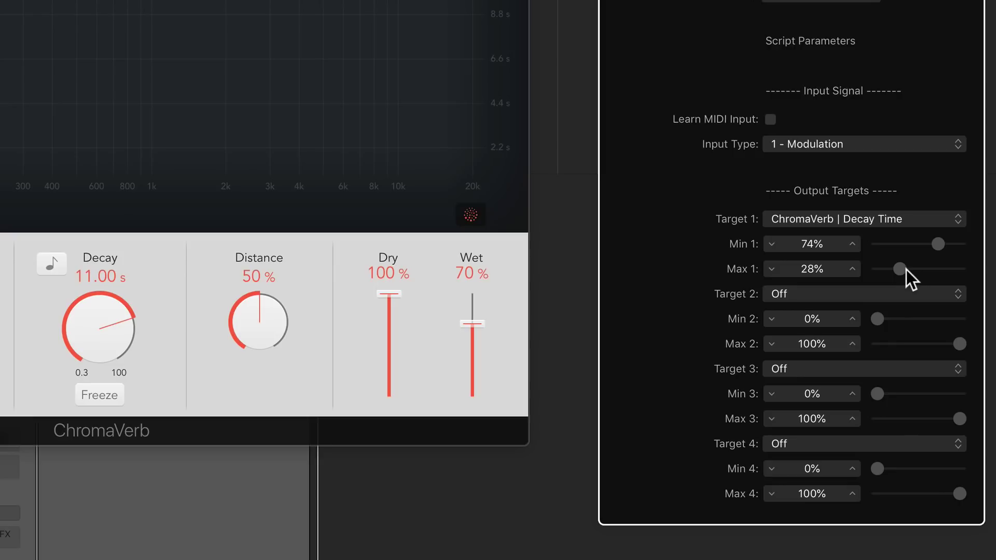
left_click_drag(906, 268, 899, 248)
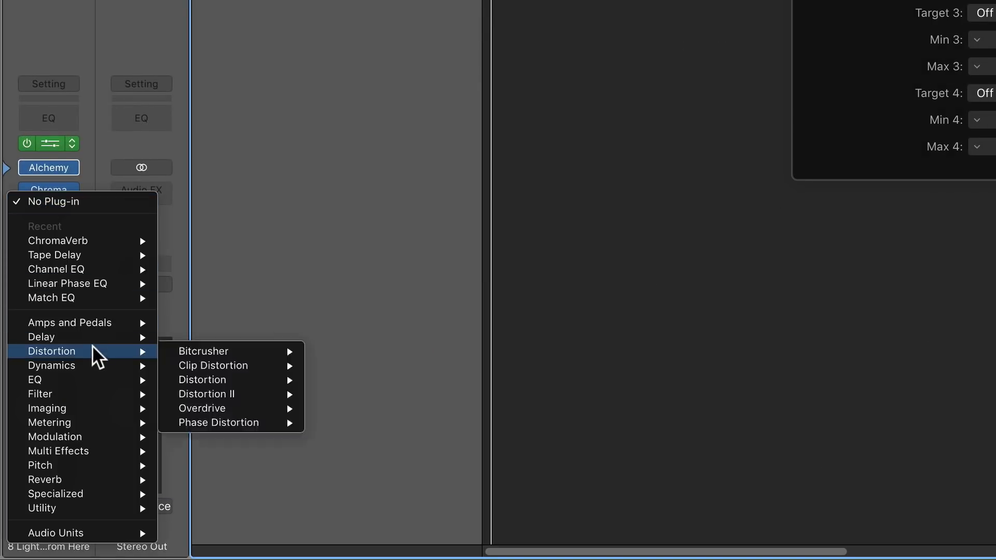
- Insert a stereo Stereo Delay after ChromaVerb
mouse_move(96, 337)
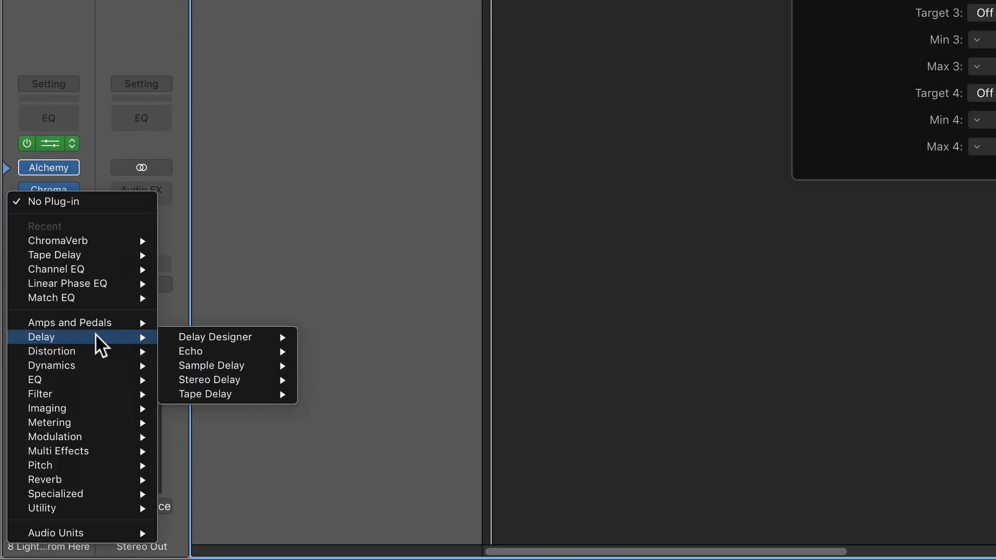
mouse_move(282, 381)
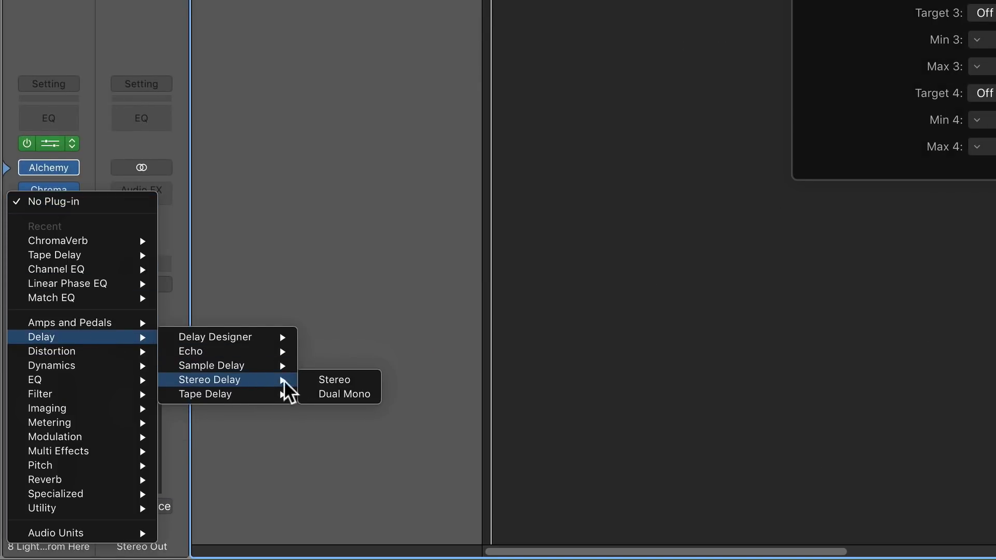
left_click(329, 383)
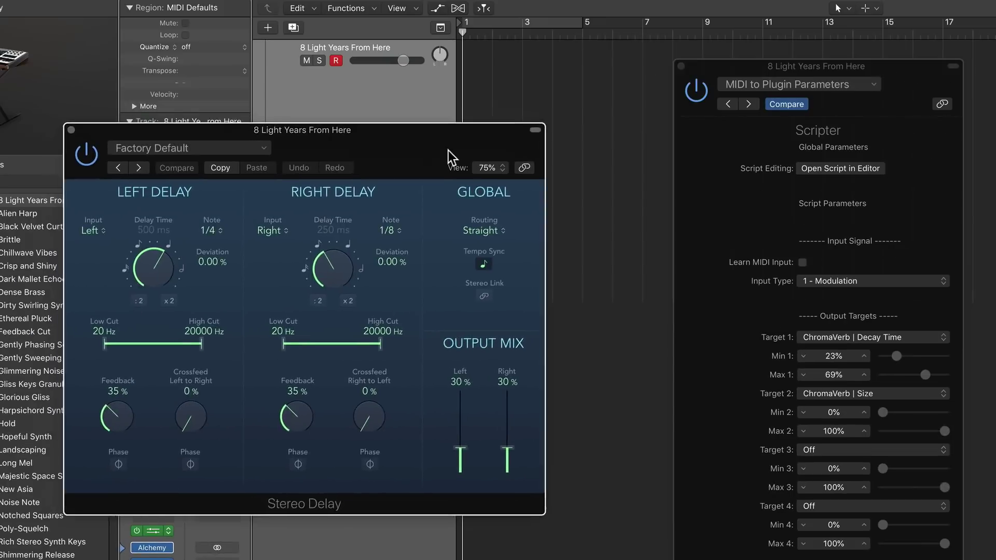
left_click_drag(448, 151, 473, 165)
- Make Targets 2 and 3 learn the Stereo Delay's Output Mix Left and Right
left_click(833, 393)
left_click(833, 381)
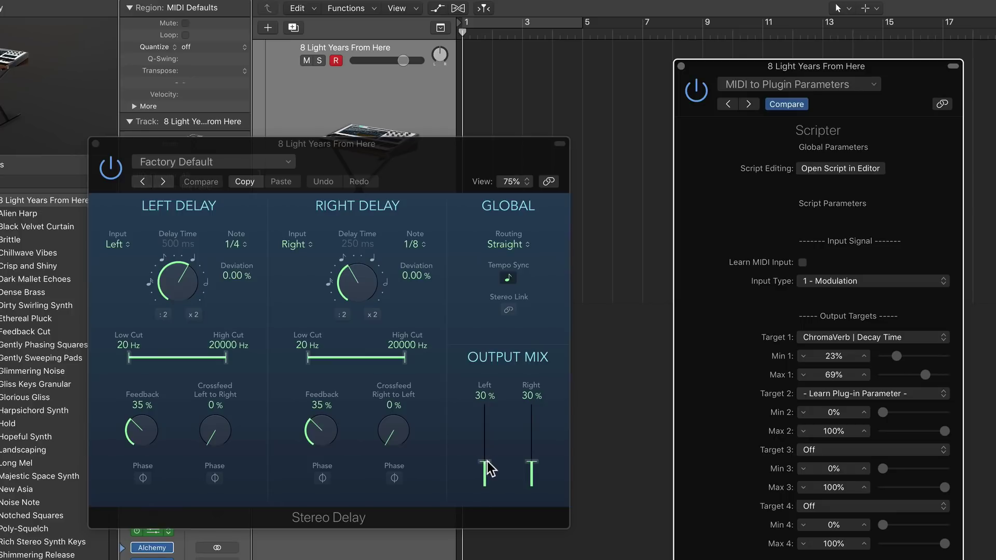
left_click_drag(487, 461, 497, 415)
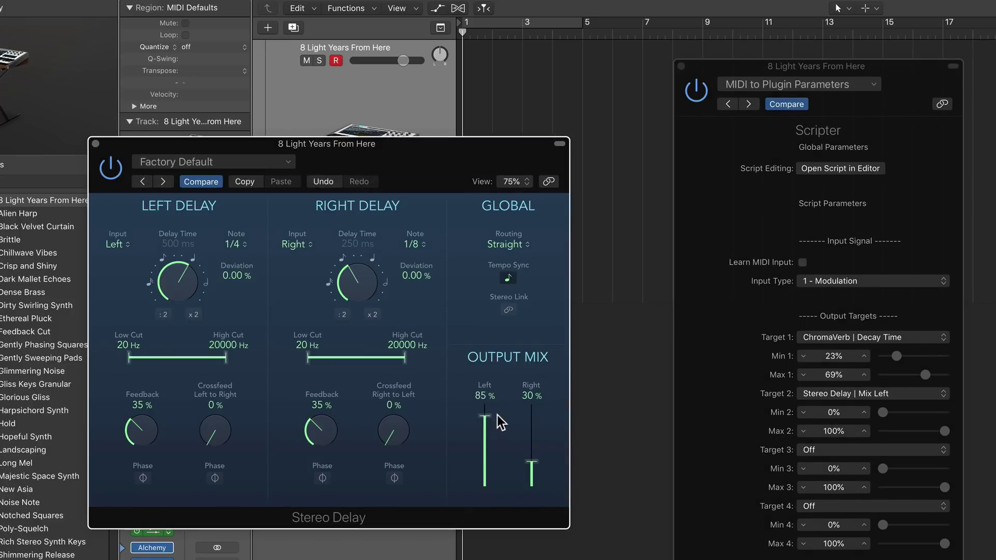
left_click(827, 449)
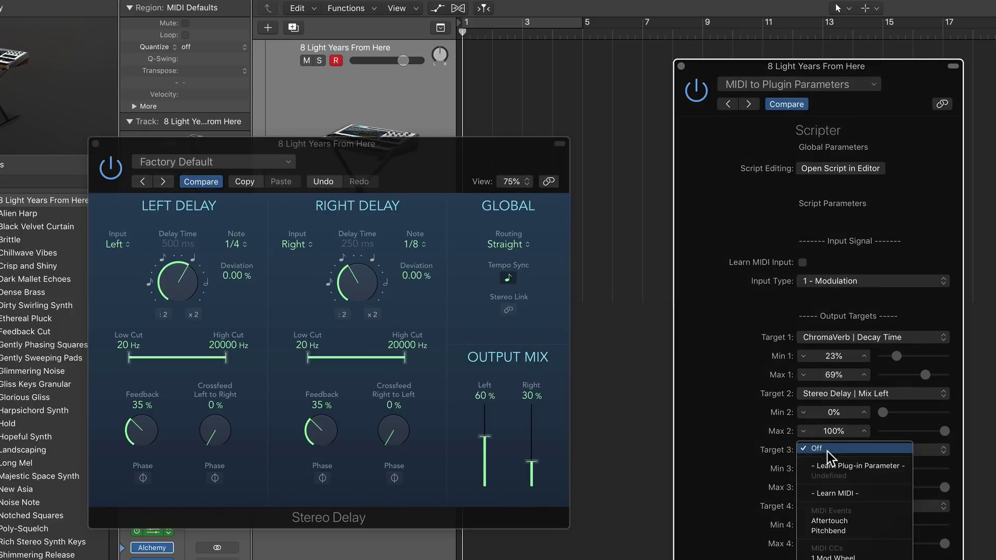
left_click(845, 467)
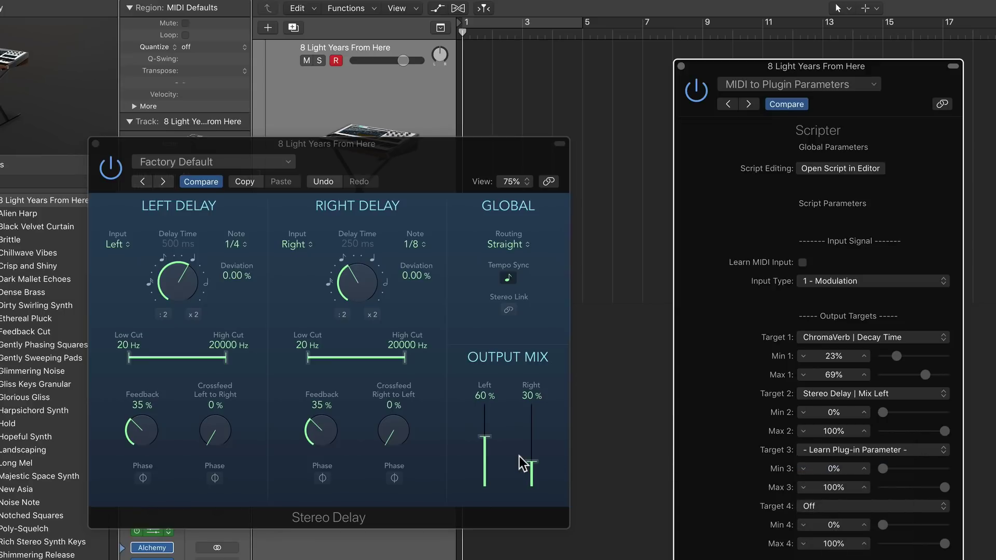
left_click_drag(531, 462, 533, 439)
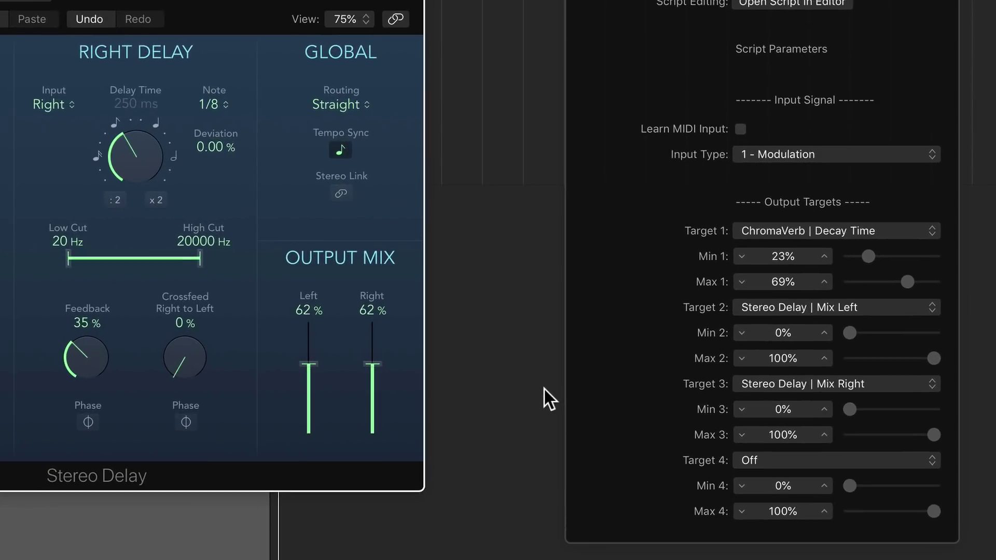
- Set Min 2 and Min 3 to 100% and Max 2 and Max 3 to 0%
left_click_drag(849, 334, 989, 332)
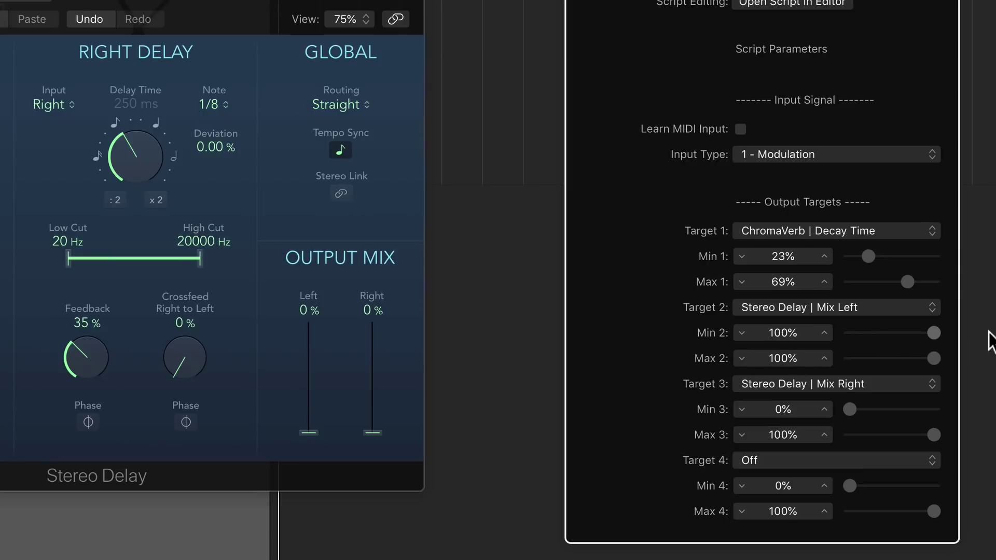
left_click_drag(880, 400, 814, 360)
left_click_drag(934, 435, 825, 434)
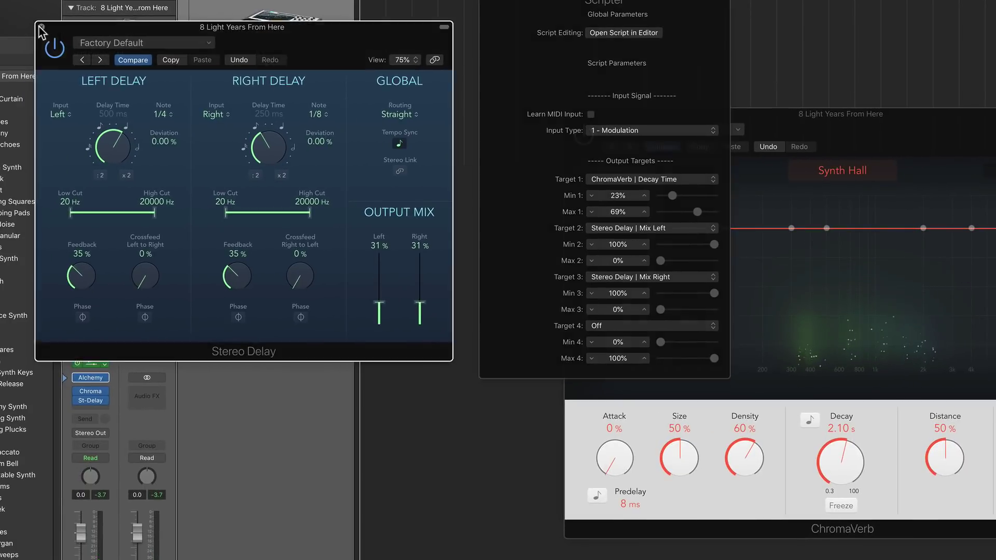
- Replace the Stereo Delay with a stereo Tape Delay
left_click(42, 27)
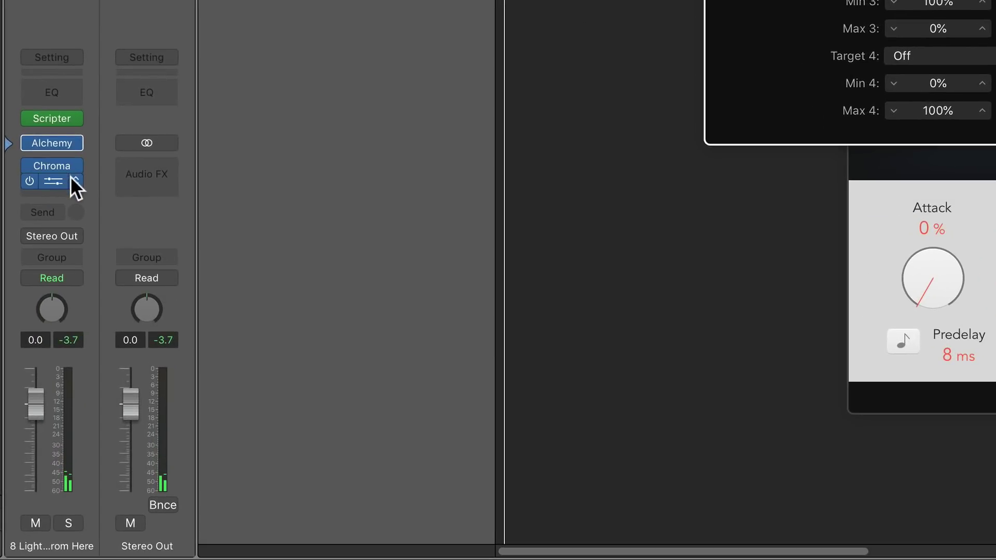
left_click(71, 177)
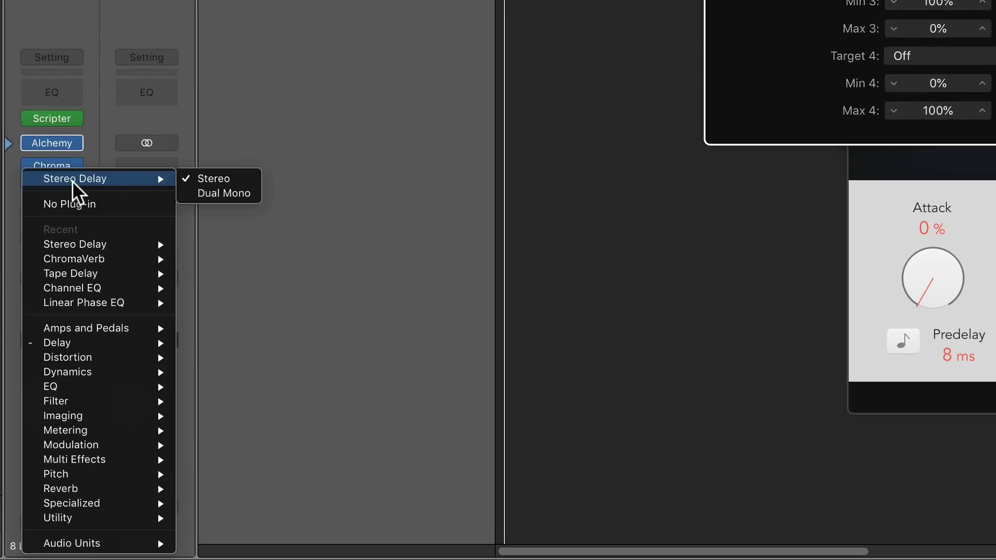
mouse_move(91, 344)
mouse_move(282, 403)
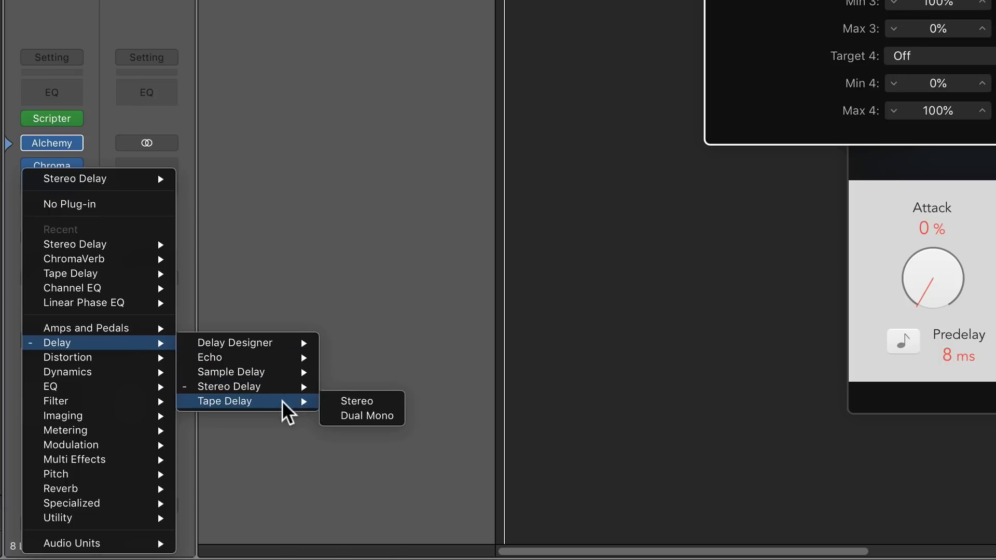
left_click(334, 400)
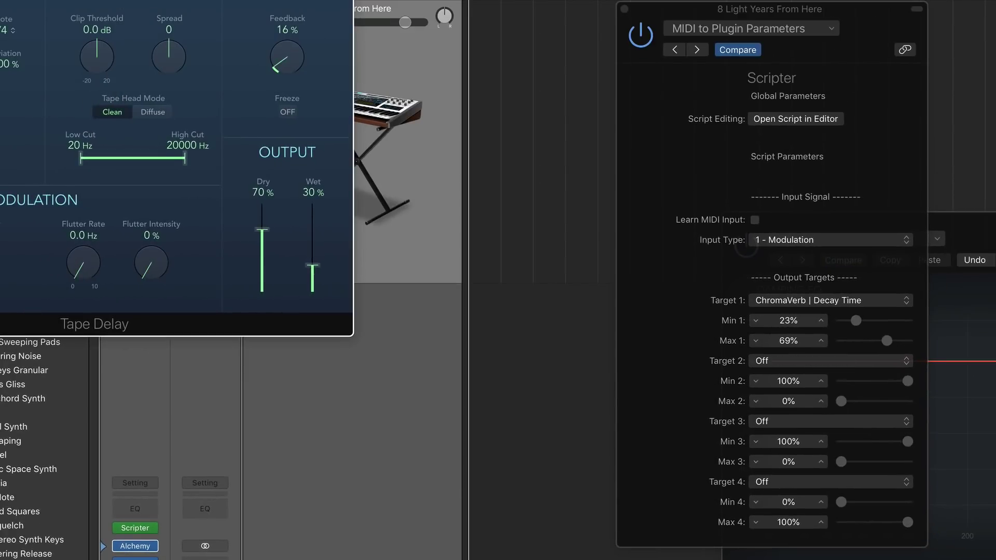
left_click_drag(183, 1, 390, 98)
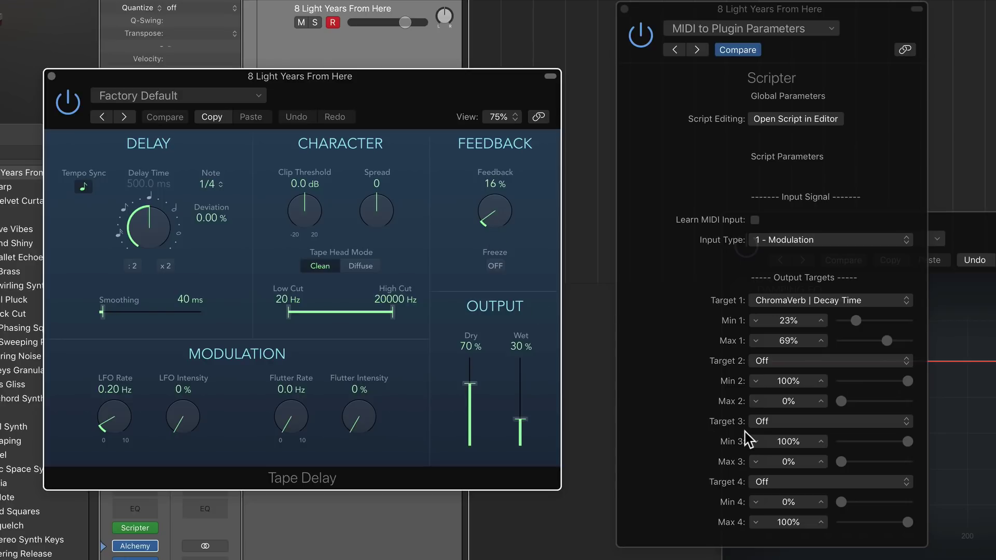
- Make Target 2 learn Tape Delay's Feedback, with its minimum at 0%
left_click(780, 360)
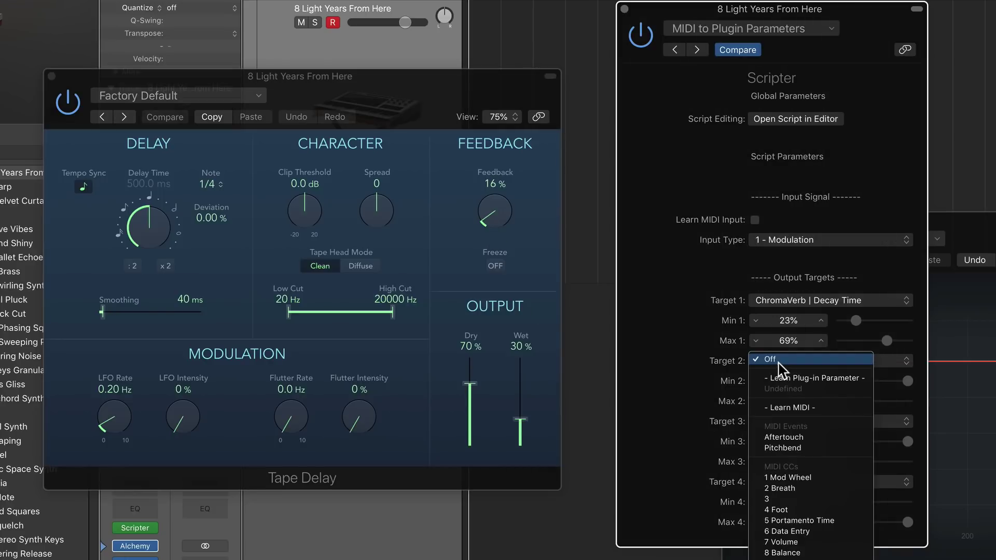
left_click(827, 381)
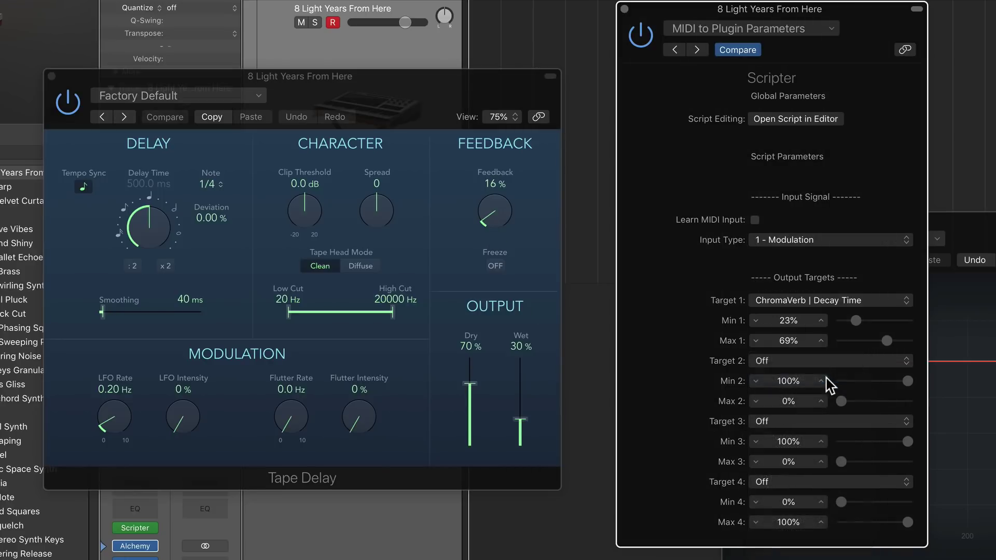
left_click(499, 219)
left_click_drag(499, 218, 493, 174)
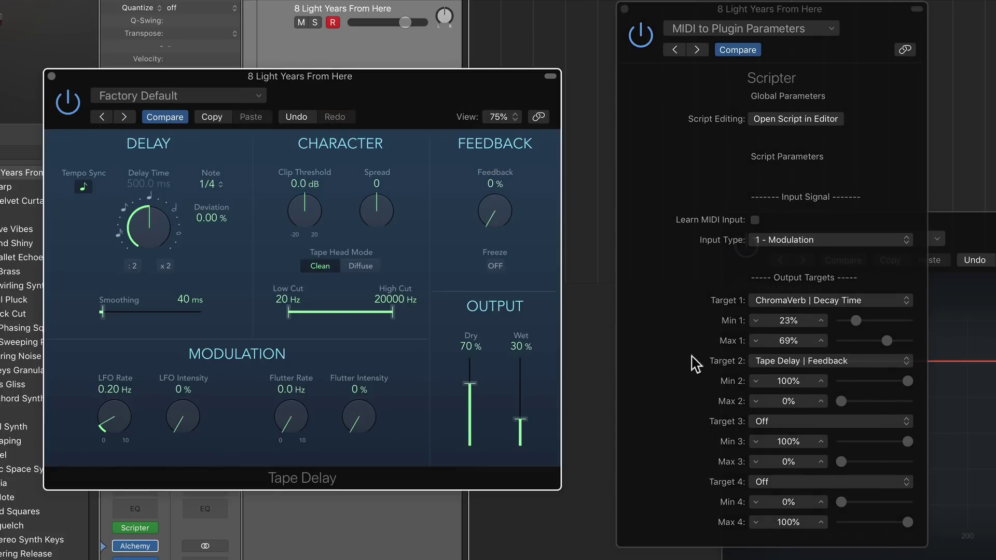
left_click_drag(908, 381, 928, 407)
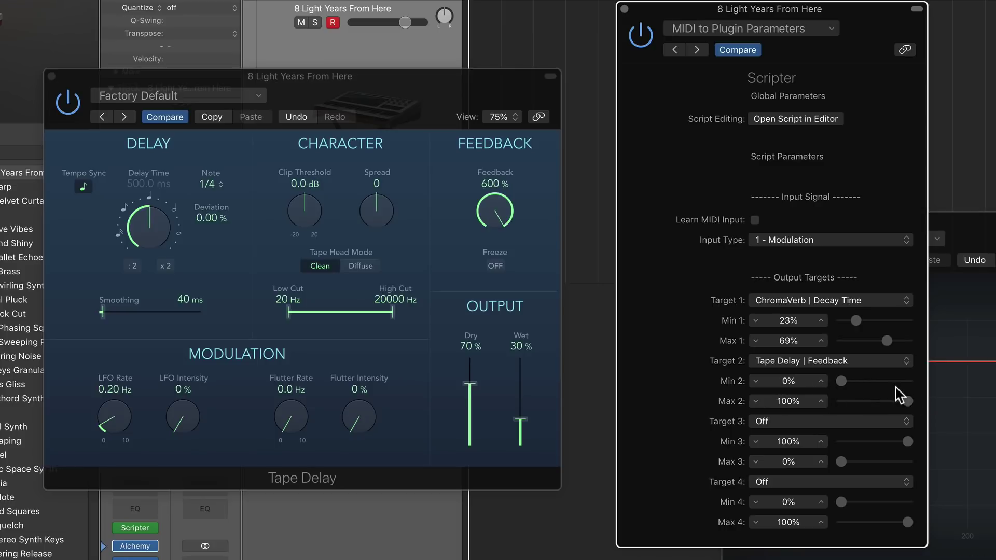
- Lower the Max 2 slider to 68%
mouse_move(906, 401)
left_mouse_down()
mouse_move(867, 403)
mouse_move(887, 404)
left_mouse_up()
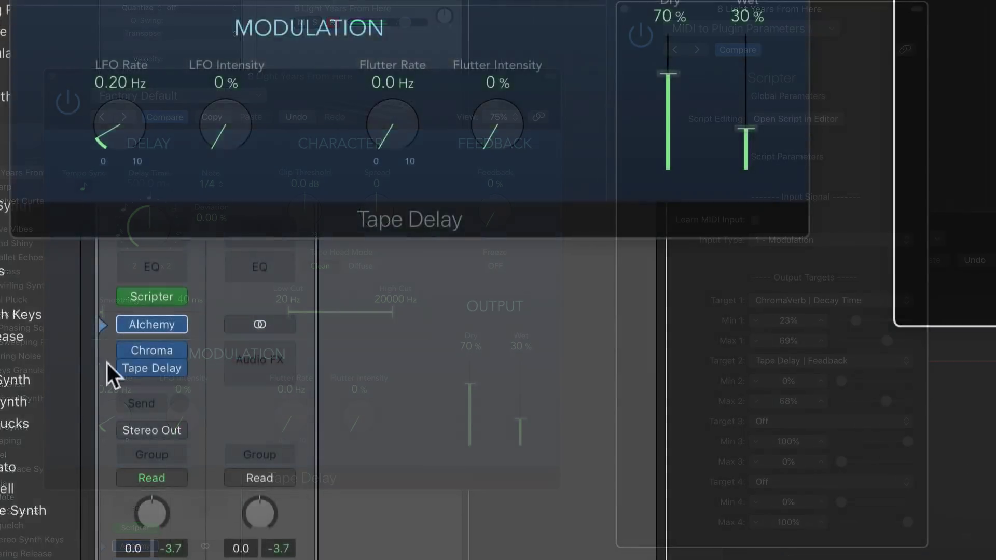
- Move ChromaVerb after Tape Delay and narrow Tape Delay's filter band to 72–2200 Hz
mouse_move(134, 559)
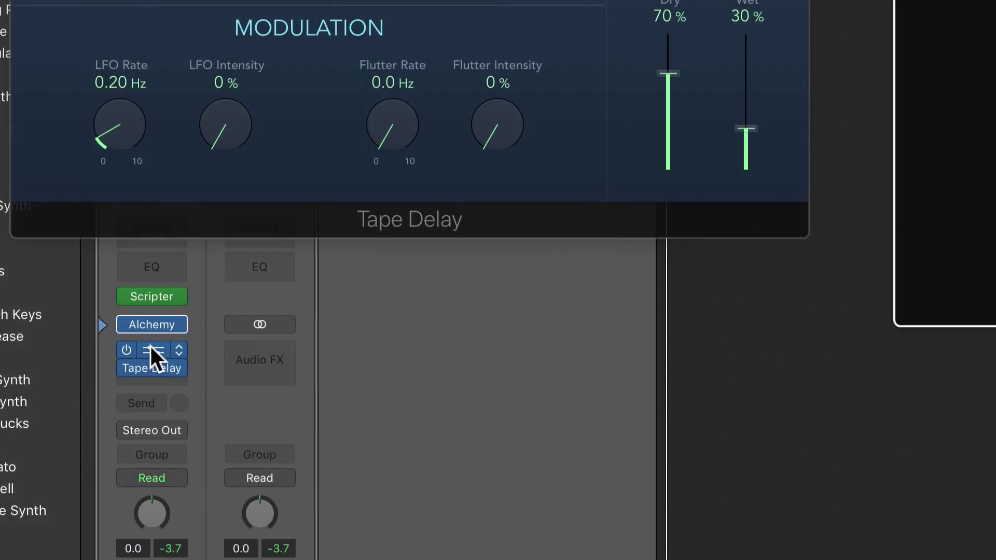
left_click_drag(150, 347, 153, 380)
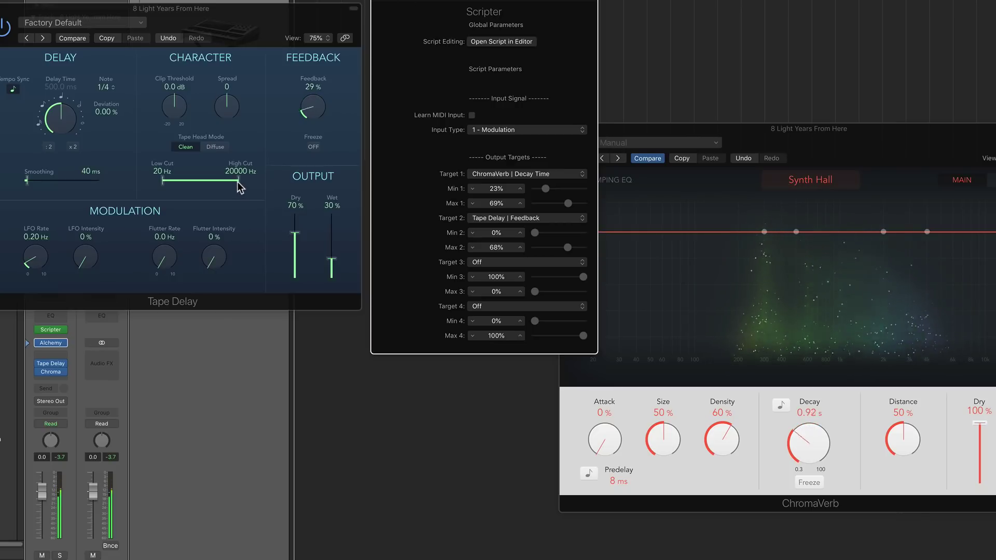
mouse_move(238, 183)
left_mouse_down()
mouse_move(179, 186)
mouse_move(219, 184)
left_mouse_up()
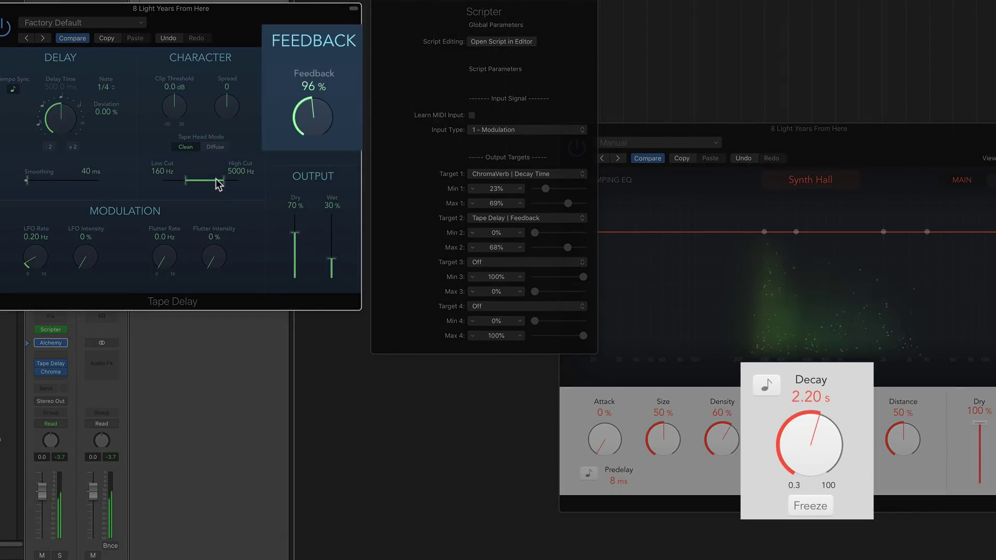
left_click_drag(217, 179, 206, 183)
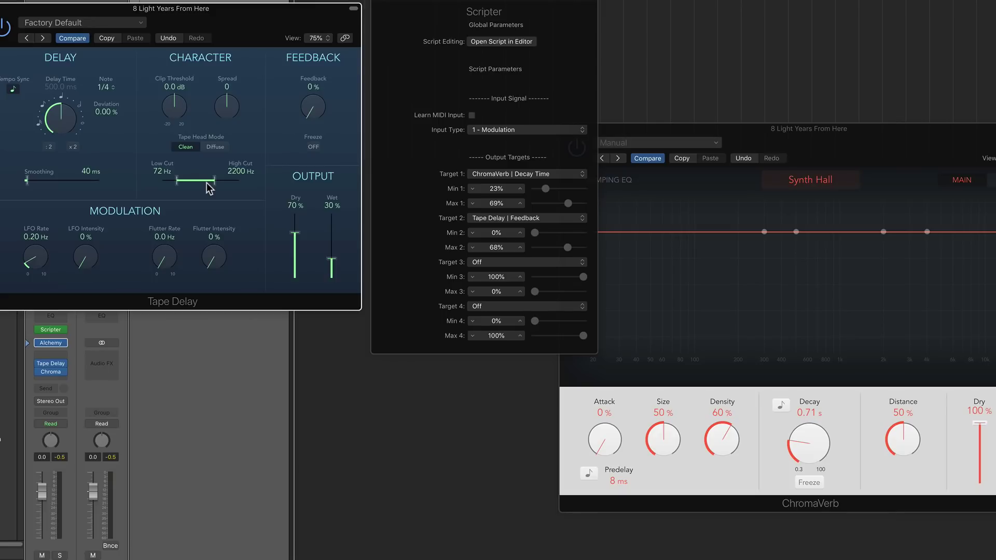
- Insert a stereo ValhallaShimmer after ChromaVerb and open Scripter's Target 3 choices
left_click(58, 378)
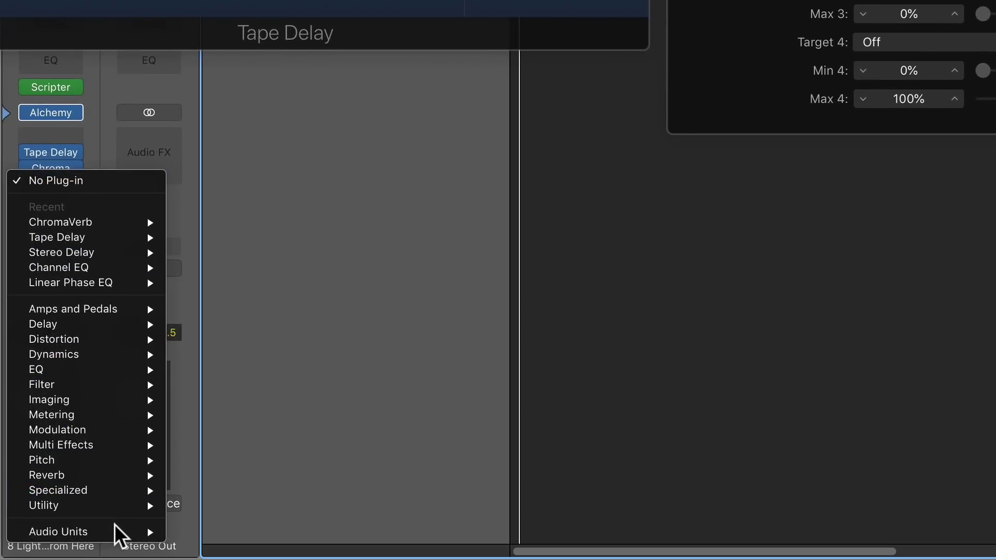
mouse_move(85, 559)
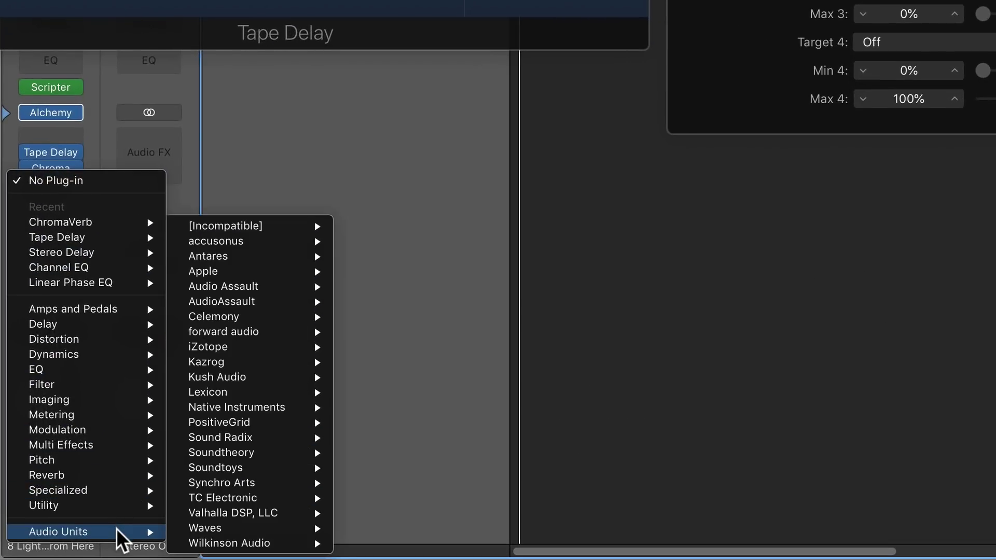
mouse_move(282, 511)
mouse_move(431, 516)
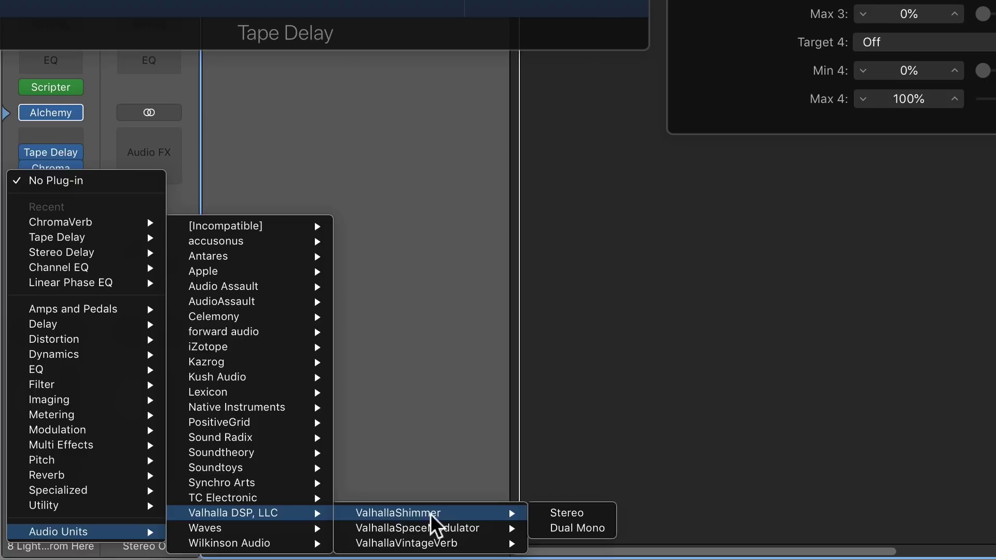
left_click(544, 513)
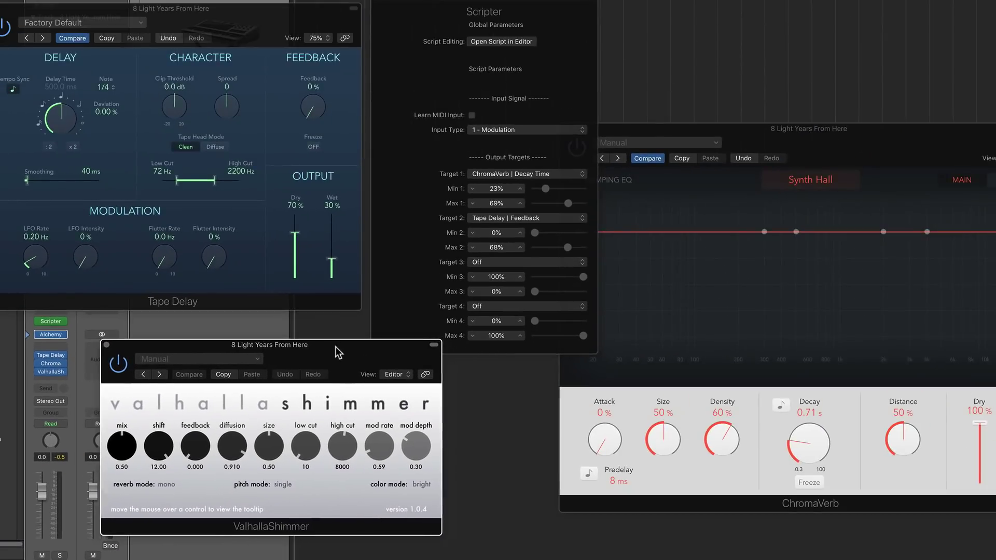
left_click_drag(335, 347, 319, 345)
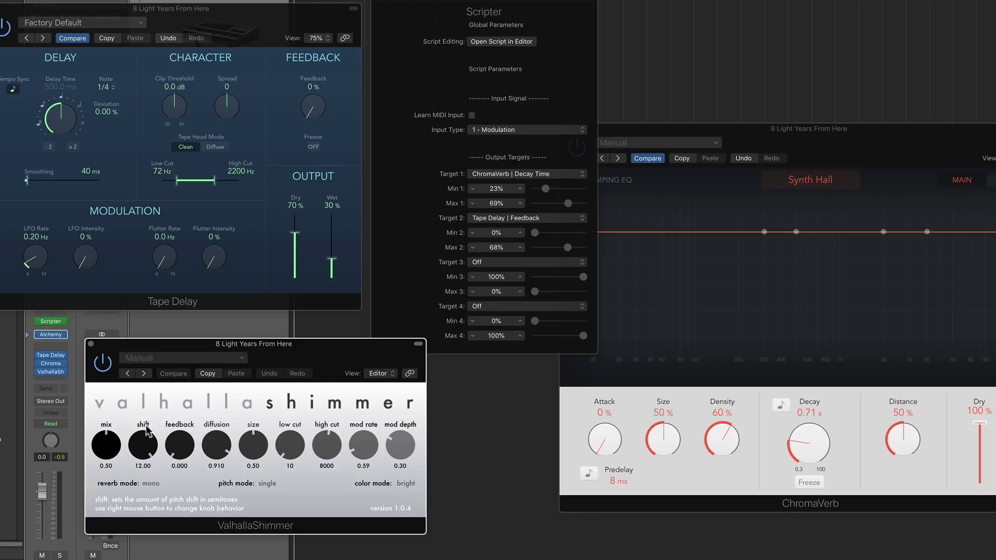
left_click(488, 262)
- Map Scripter Target 3 to ValhallaShimmer's mix, ranging from 43% to 76%
left_click(495, 275)
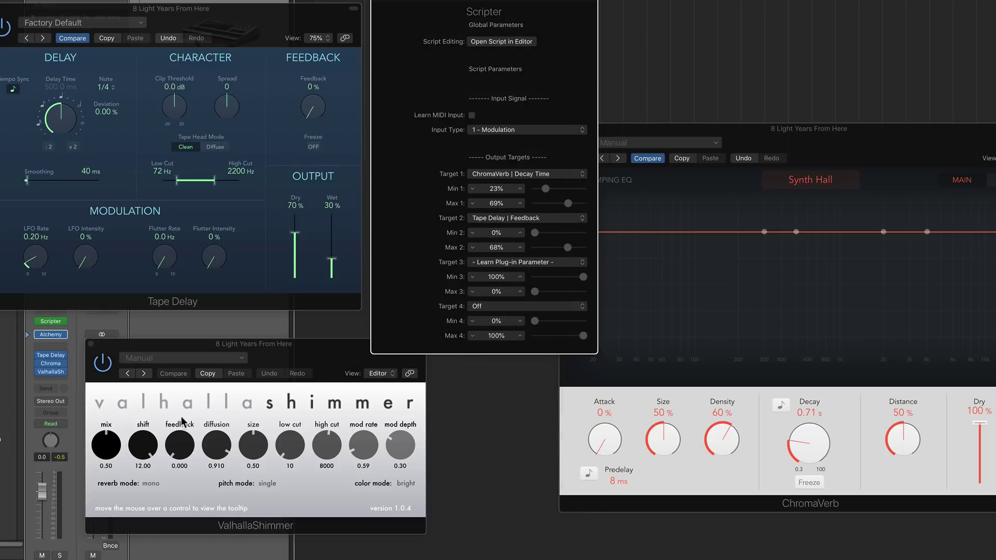
mouse_move(110, 445)
left_mouse_down()
mouse_move(106, 454)
mouse_move(107, 439)
left_mouse_up()
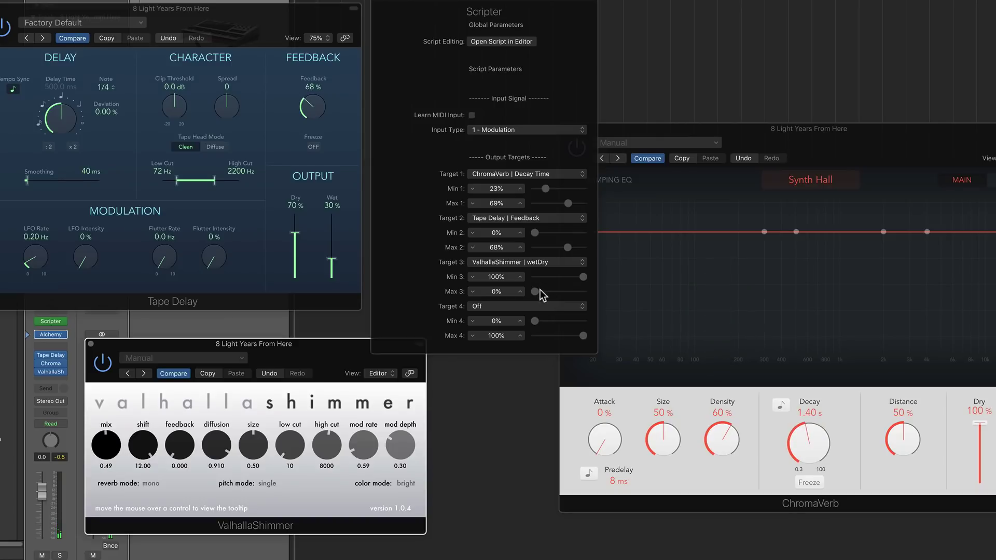
left_click_drag(539, 289, 561, 279)
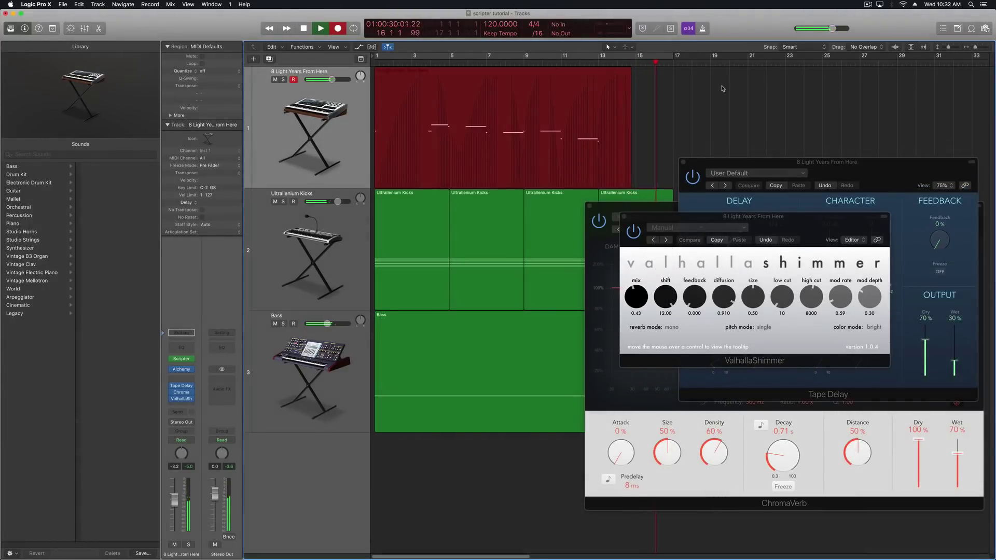
- Stop recording and show the region's recorded Ch. 1 Modulation lane in the Piano Roll
key("space")
double_click(389, 95)
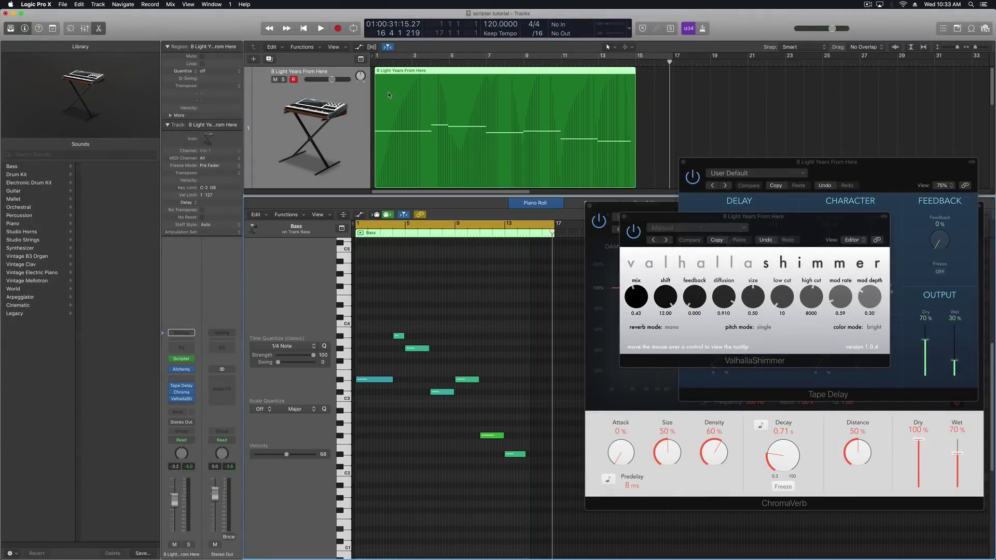
left_click(359, 214)
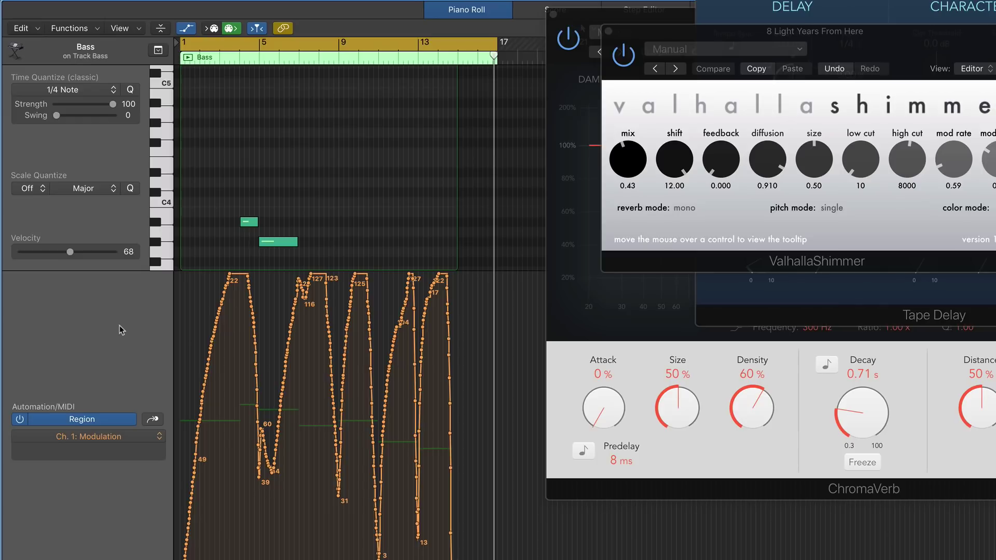
- Briefly show track automation, check the automation mode menu unchanged, then hide it again
key("a")
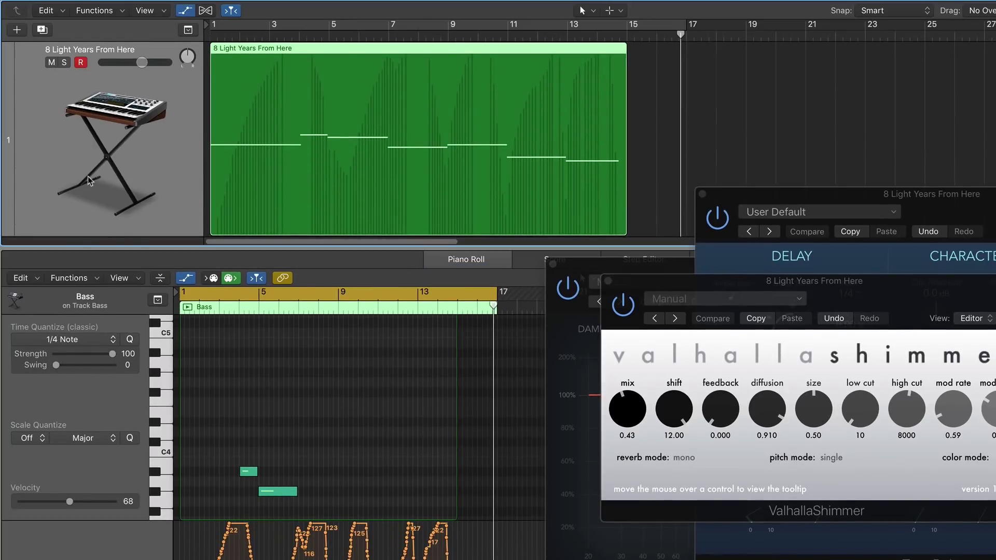
left_click(72, 79)
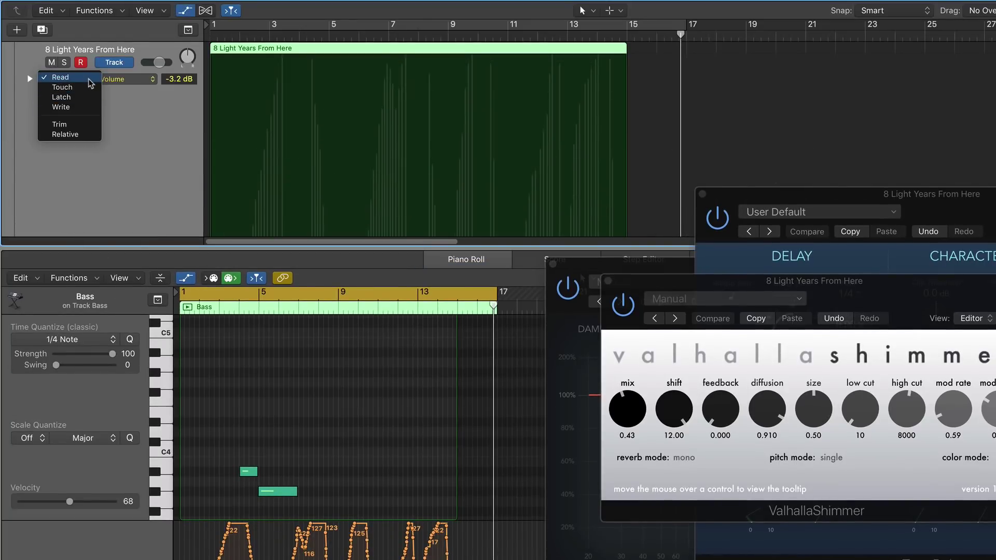
left_click(163, 140)
key("a")
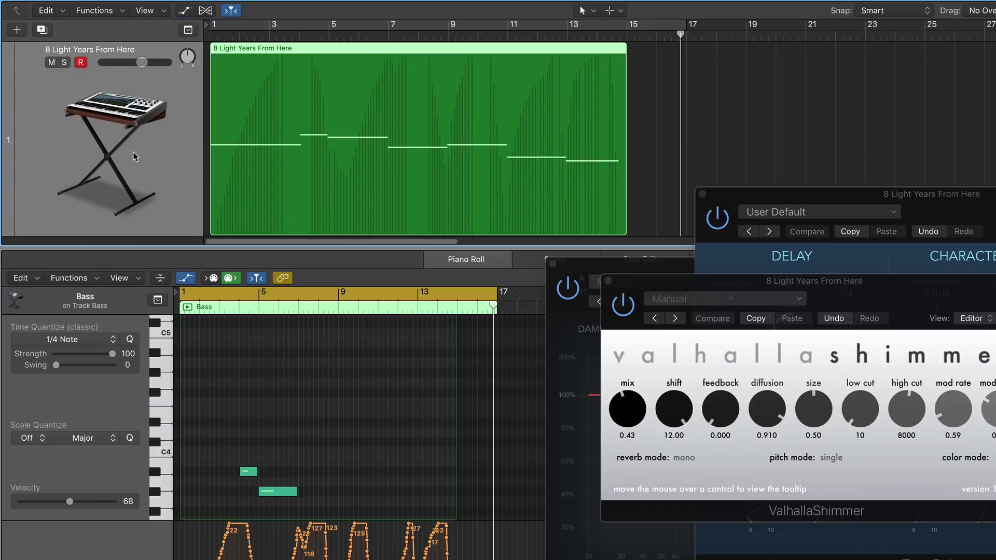